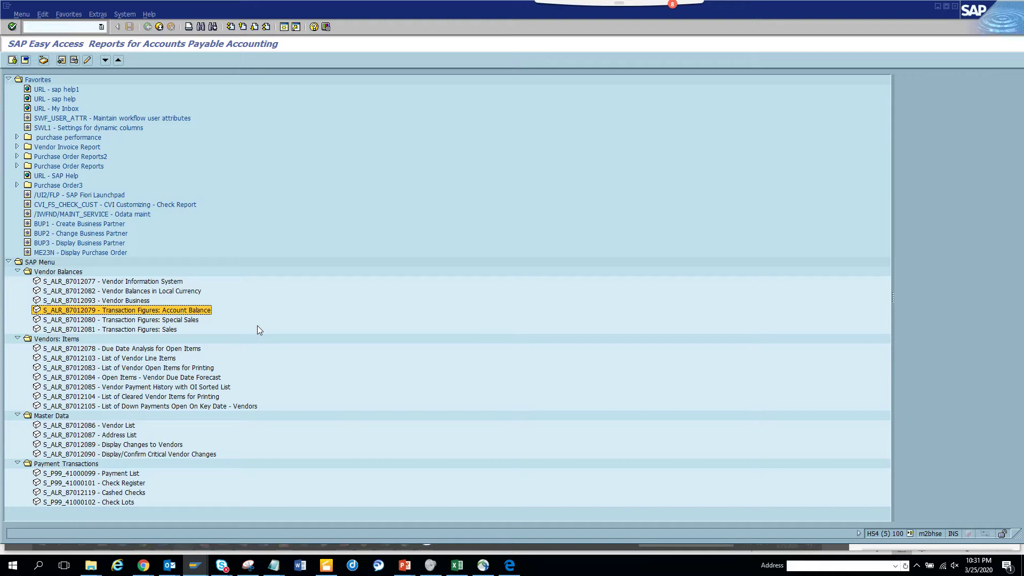
Step: Open report S_ALR_87012082 Vendor Balances in Local Currency from the SAP Easy Access menu
{"action": "double_click", "coordinate": [170, 291]}
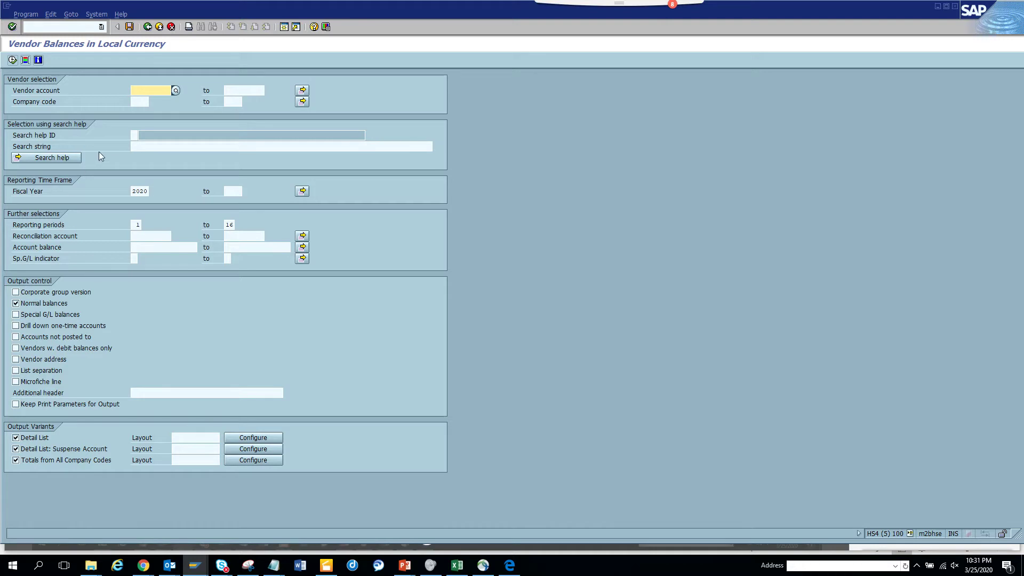
Step: Enter company code 1010 and tick Corporate group version and Special G/L balances
{"action": "left_click", "coordinate": [133, 99]}
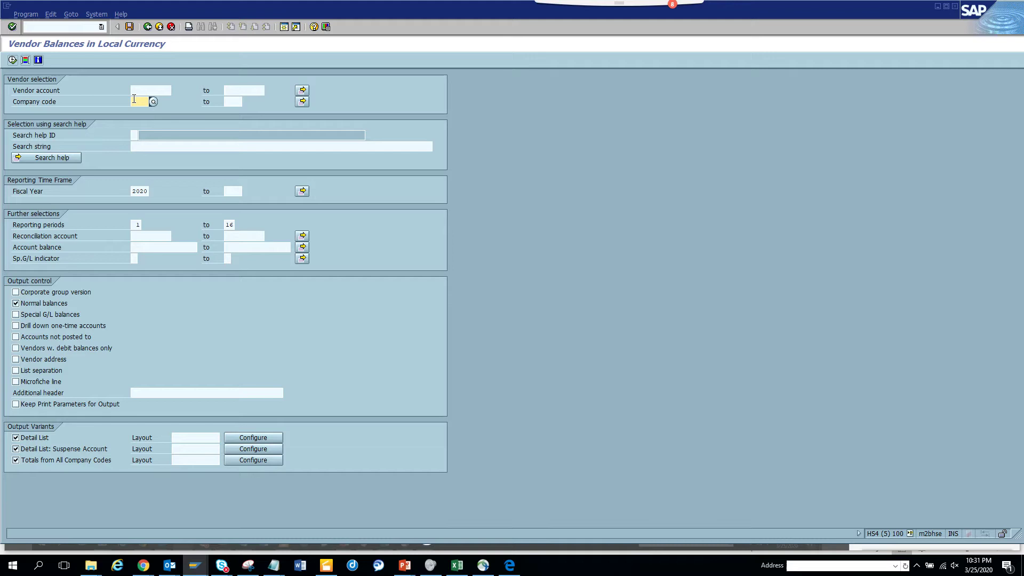
{"action": "type", "text": "1010"}
{"action": "left_click", "coordinate": [74, 296]}
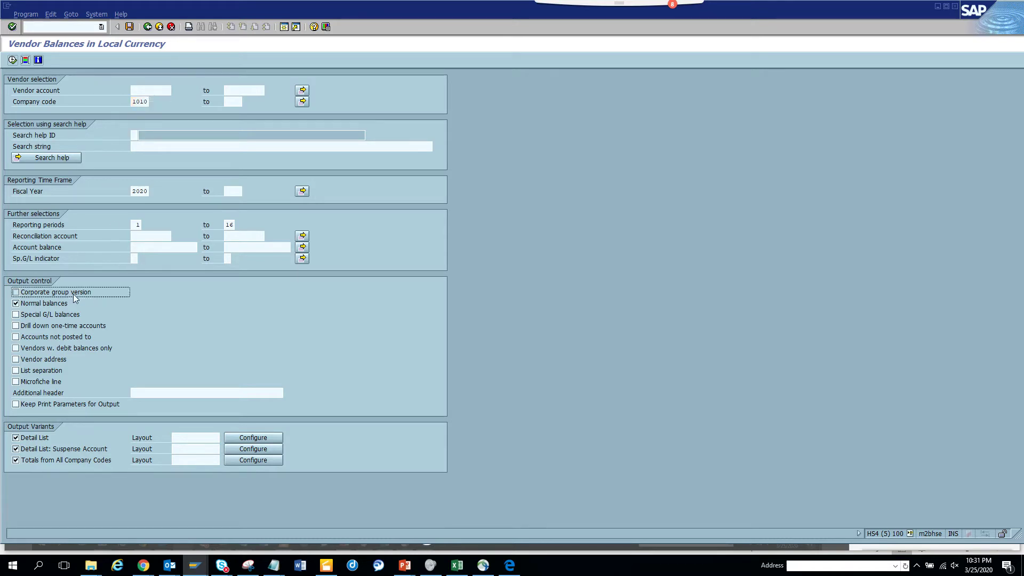
{"action": "left_click", "coordinate": [66, 315]}
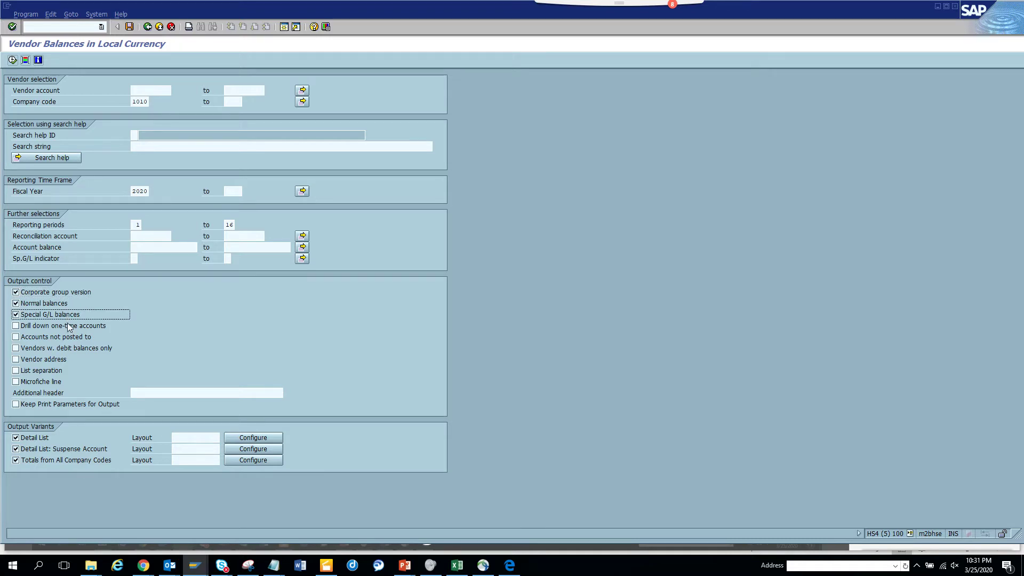
Step: Untick both balance types, try executing, then re-tick Normal balances after the error
{"action": "left_click", "coordinate": [34, 303]}
{"action": "left_click", "coordinate": [35, 315]}
{"action": "left_click", "coordinate": [13, 60]}
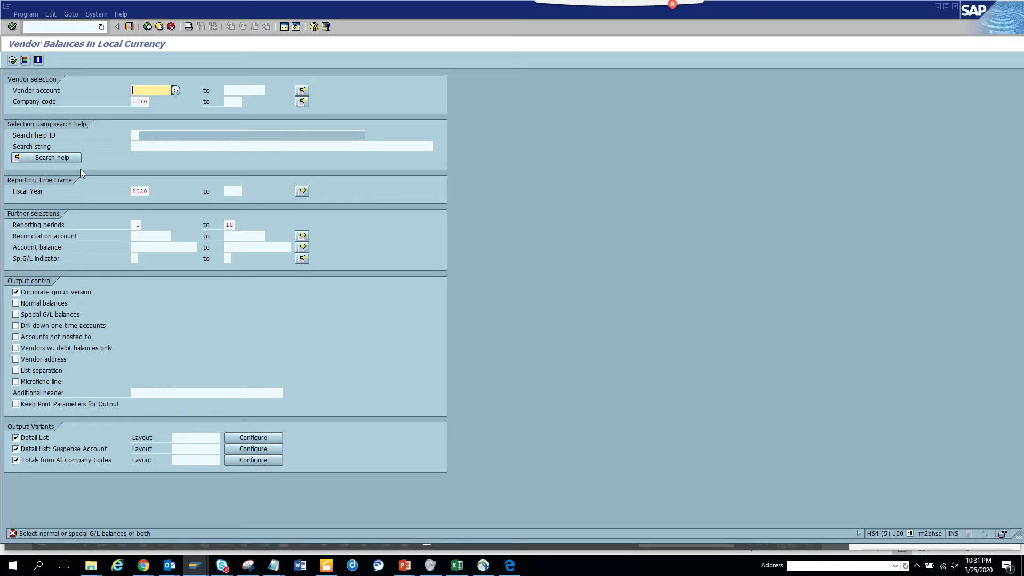
{"action": "left_click", "coordinate": [40, 303]}
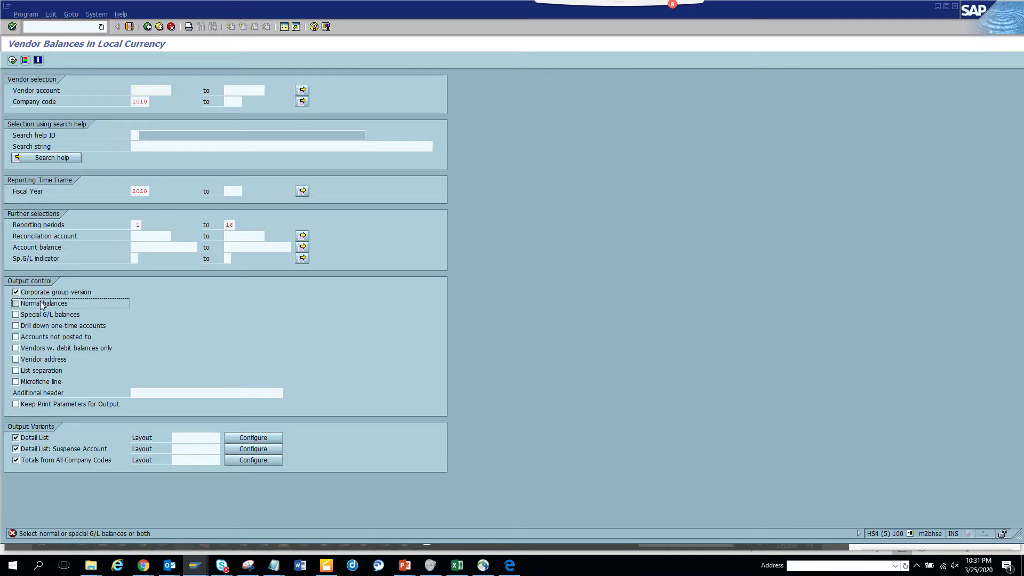
Step: Run the report, then rerun it for all company codes with Special G/L balances included
{"action": "left_click", "coordinate": [12, 60]}
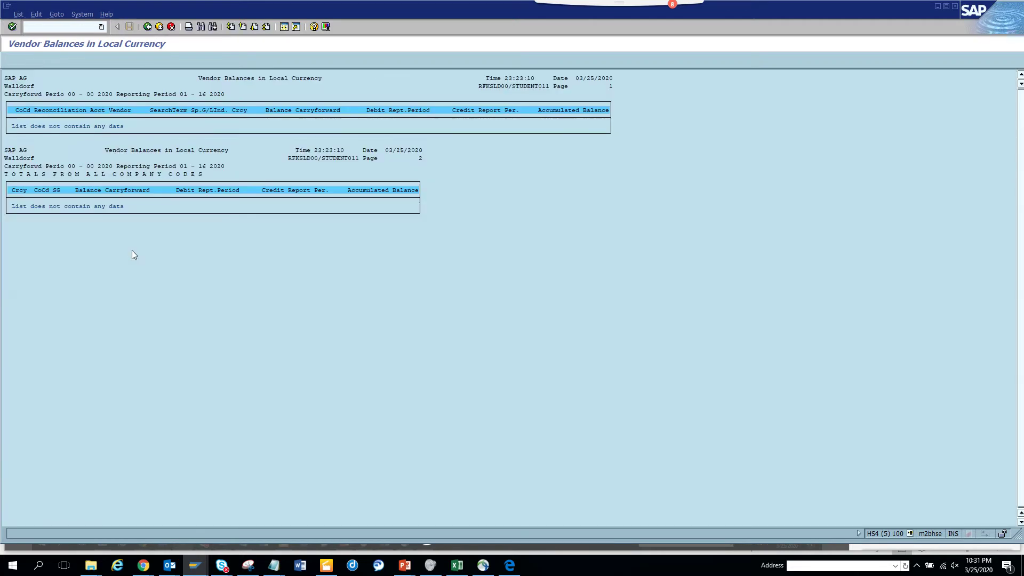
{"action": "left_click", "coordinate": [148, 27]}
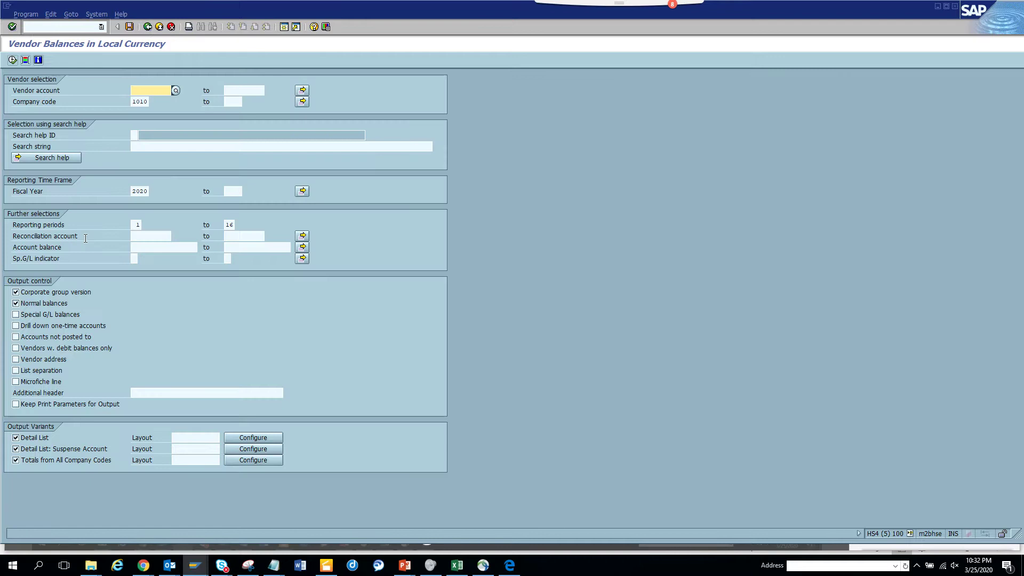
{"action": "left_click", "coordinate": [36, 315]}
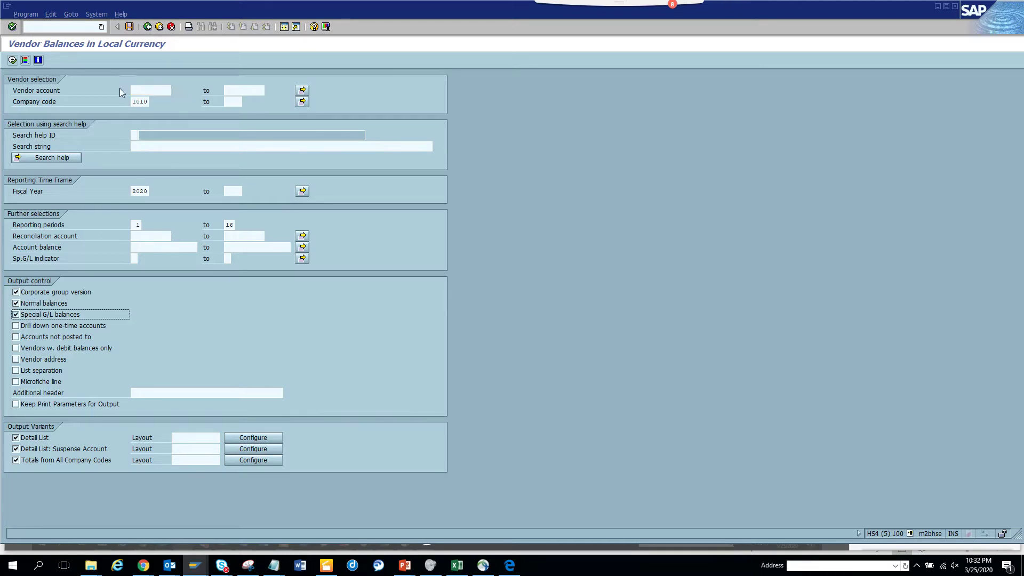
{"action": "double_click", "coordinate": [137, 101]}
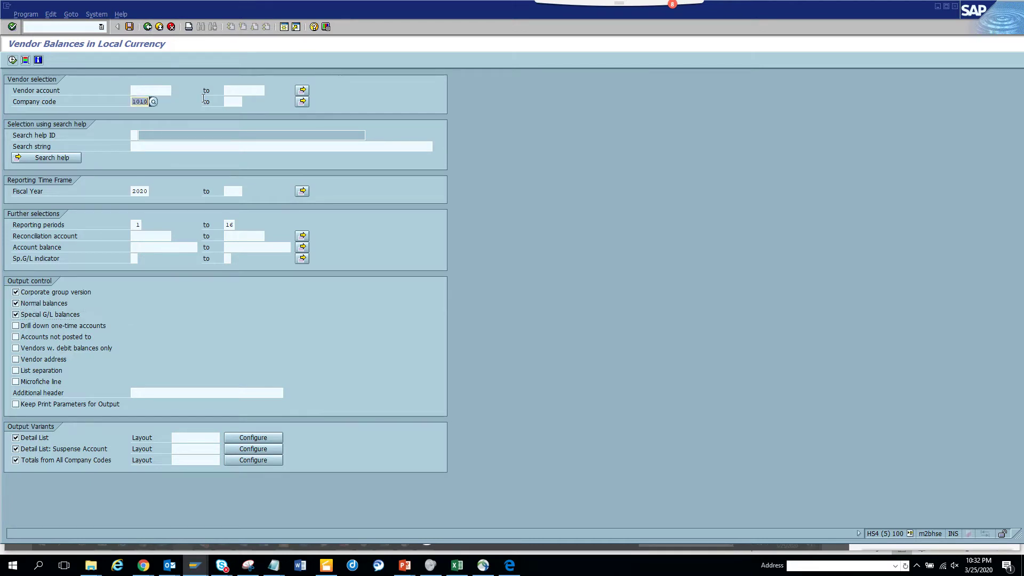
{"action": "key", "text": "BackSpace"}
{"action": "left_click", "coordinate": [203, 98]}
{"action": "left_click", "coordinate": [12, 60]}
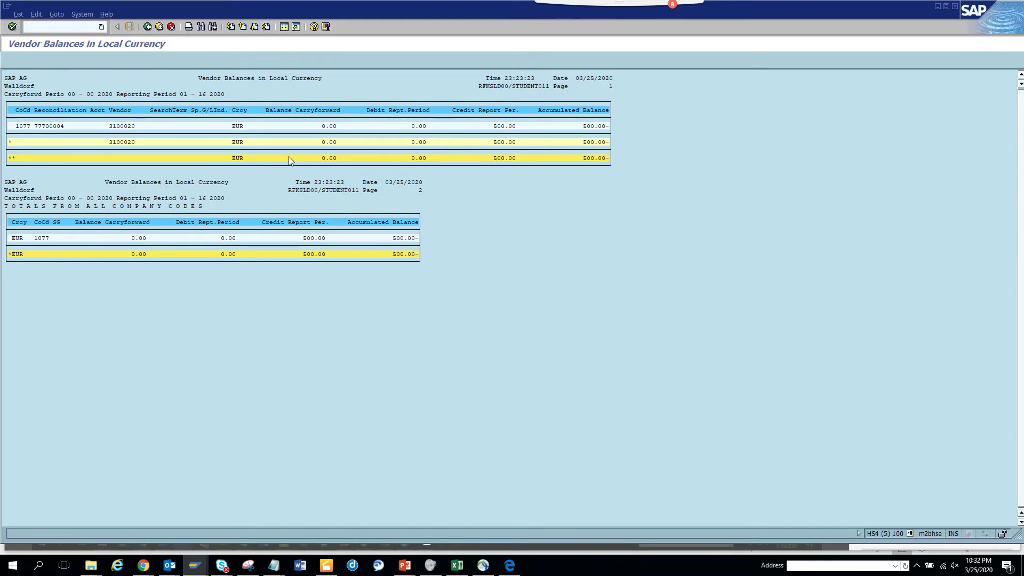
Step: Rerun the report with one-time accounts drilled down and Special G/L balances still included
{"action": "left_click", "coordinate": [148, 27]}
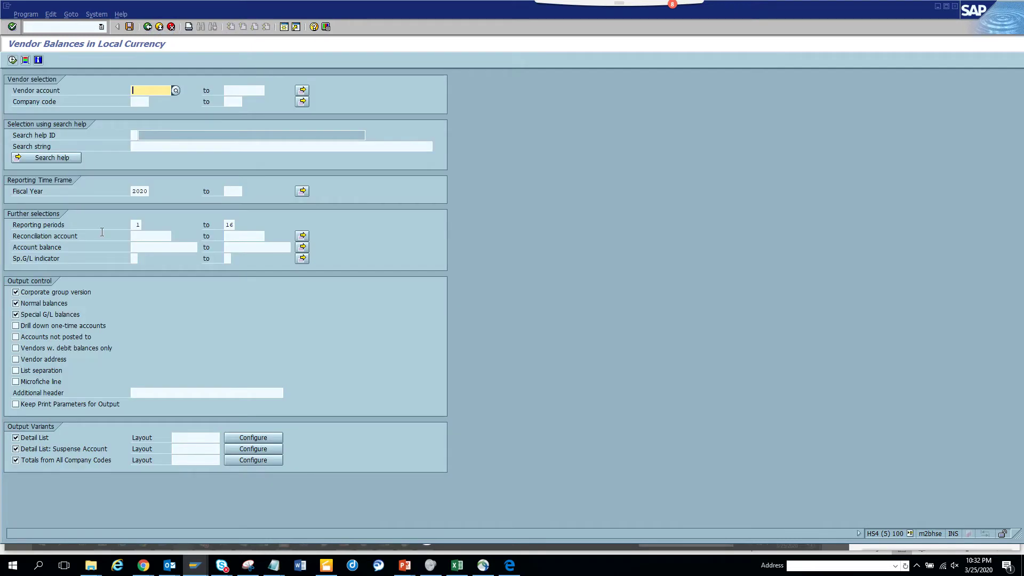
{"action": "left_click", "coordinate": [44, 326]}
{"action": "left_click", "coordinate": [56, 315]}
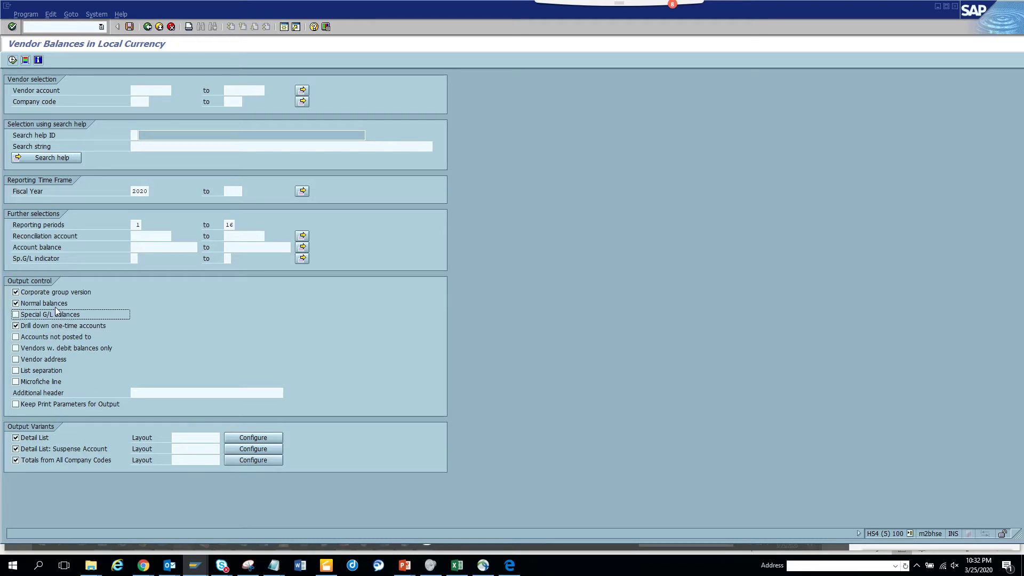
{"action": "left_click", "coordinate": [55, 315]}
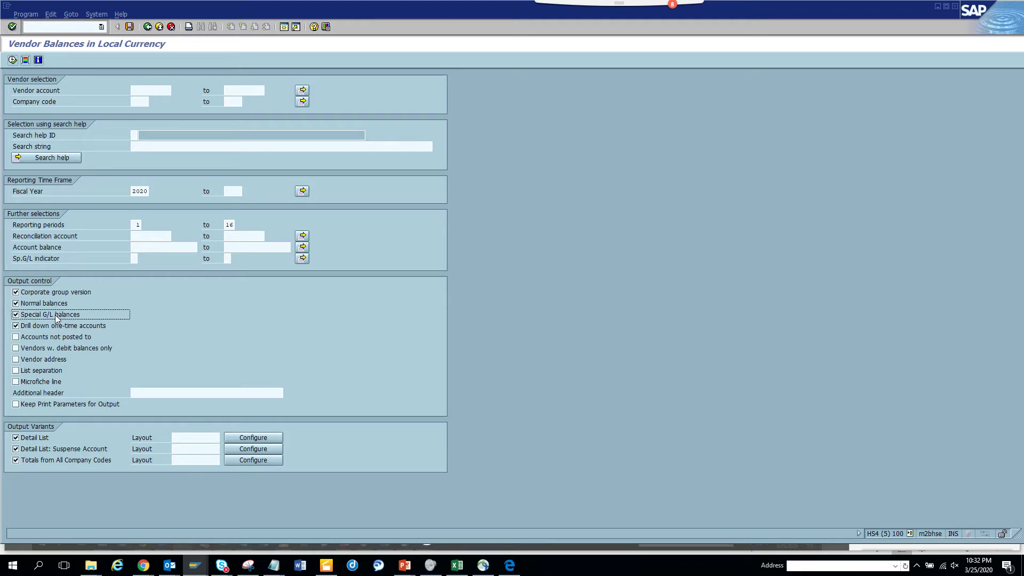
{"action": "left_click", "coordinate": [12, 60]}
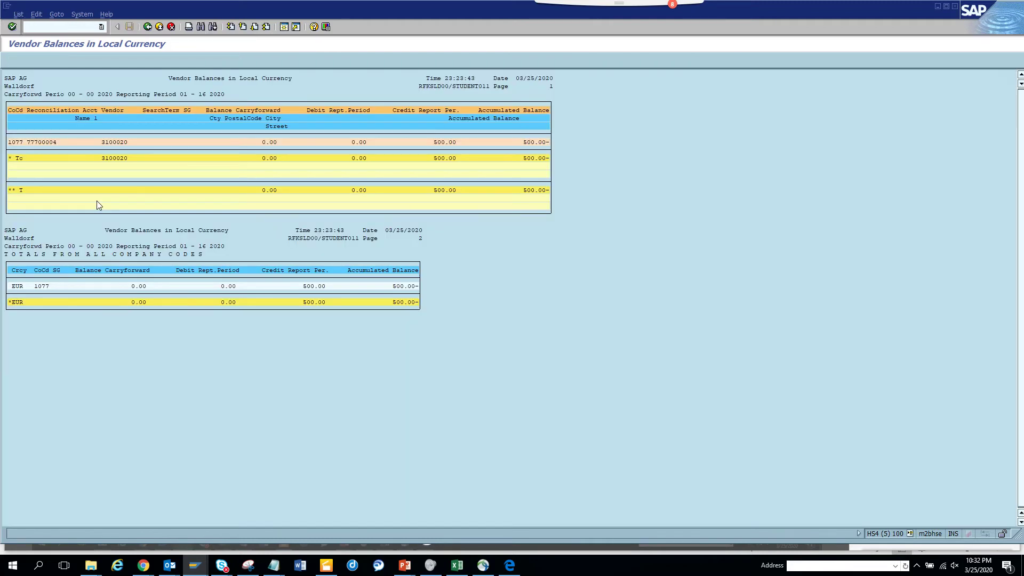
{"action": "left_click", "coordinate": [111, 144]}
Step: Tick List separation and review its F1 help about routing prints to printers
{"action": "left_click", "coordinate": [148, 27]}
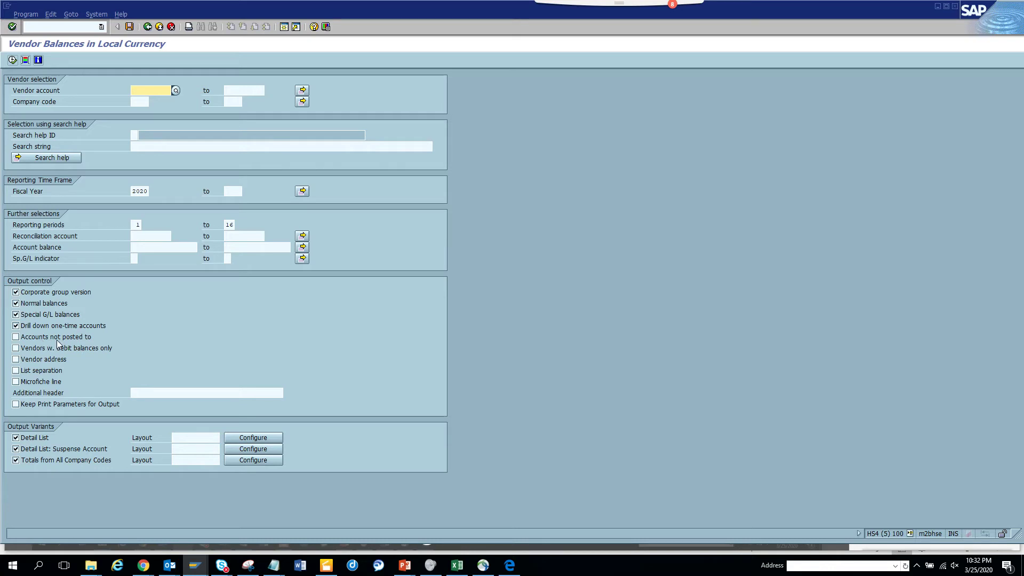
{"action": "left_click", "coordinate": [41, 372]}
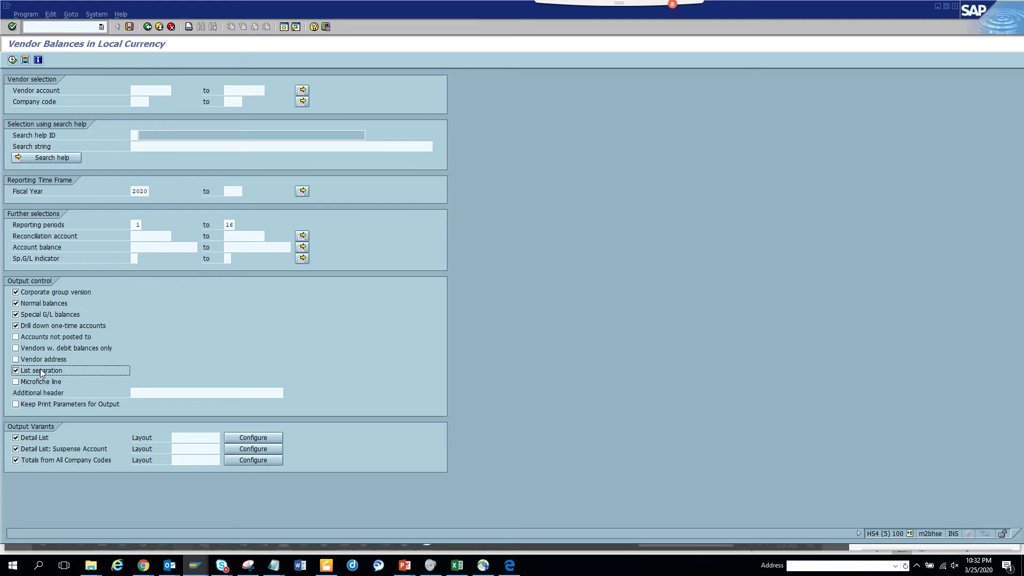
{"action": "key", "text": "F1"}
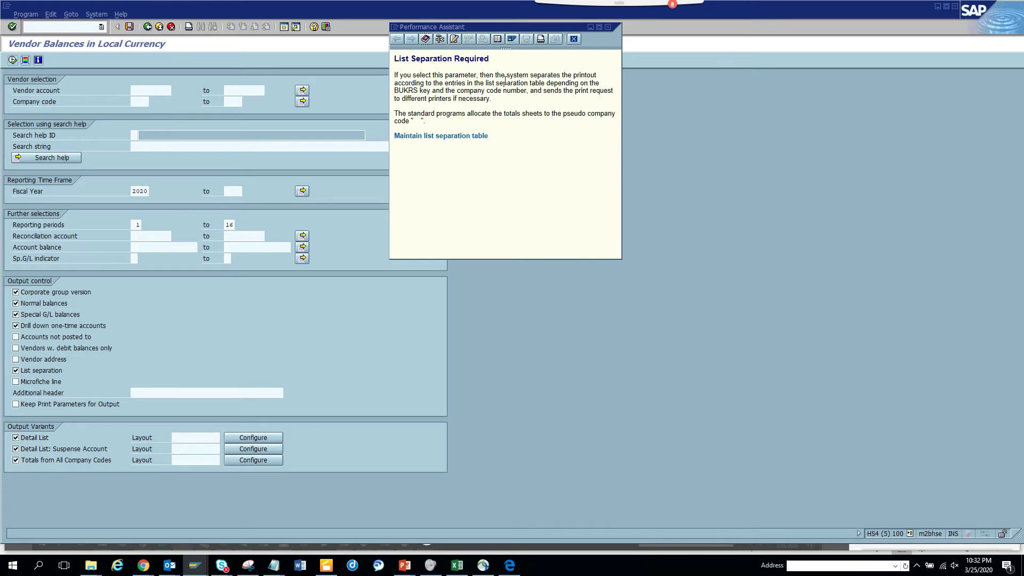
{"action": "left_click_drag", "start_coordinate": [496, 83], "coordinate": [550, 96]}
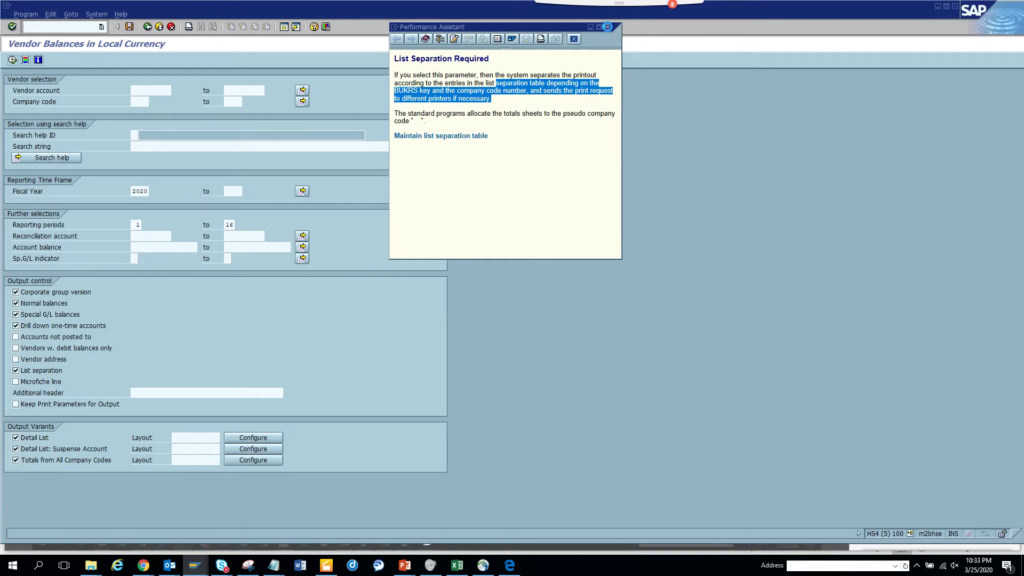
{"action": "left_click", "coordinate": [608, 27]}
Step: Rerun the report with Vendor address ticked in dynamic selections and List separation off
{"action": "left_click", "coordinate": [607, 27]}
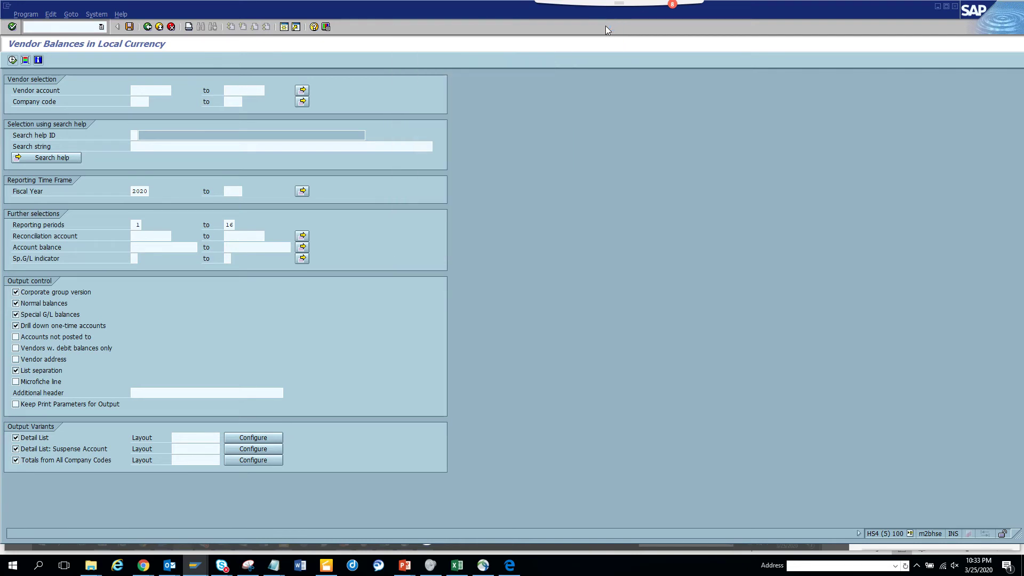
{"action": "left_click", "coordinate": [12, 60]}
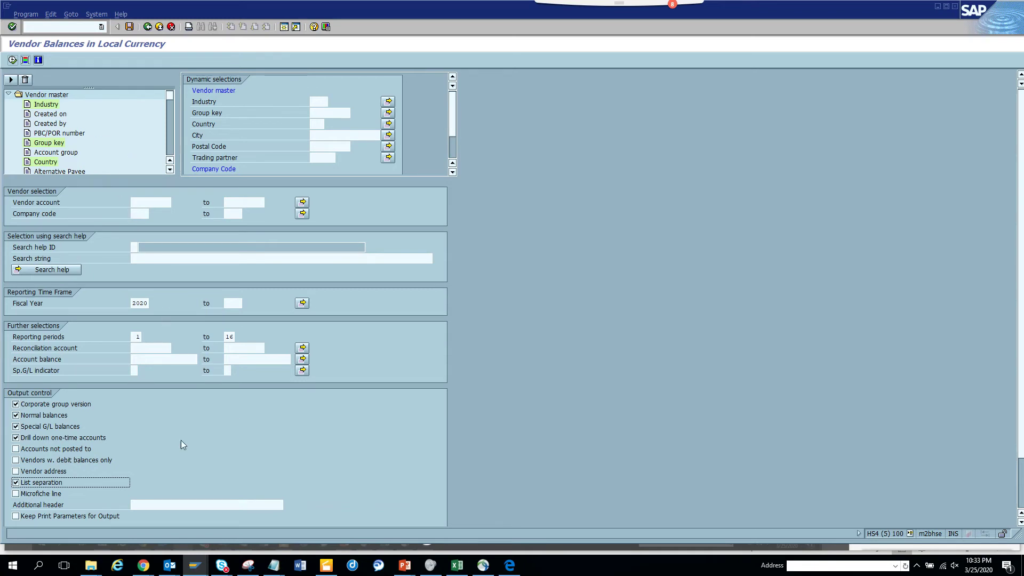
{"action": "left_click", "coordinate": [61, 472]}
{"action": "left_click", "coordinate": [49, 483]}
{"action": "left_click", "coordinate": [24, 79]}
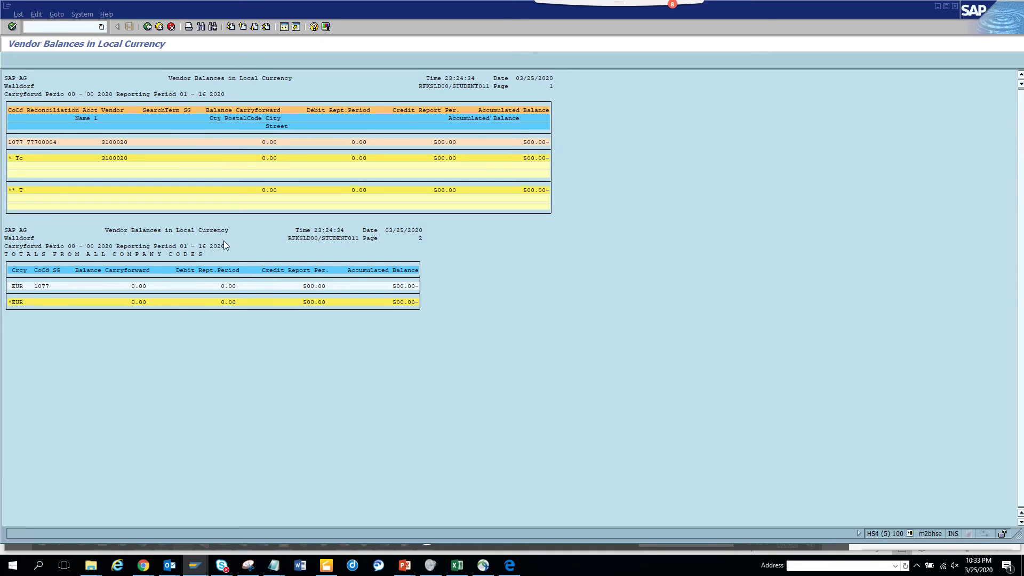
Step: Check System > Status to confirm transaction S_ALR_87012082, program RFKSLD00, then close it
{"action": "left_click", "coordinate": [147, 27]}
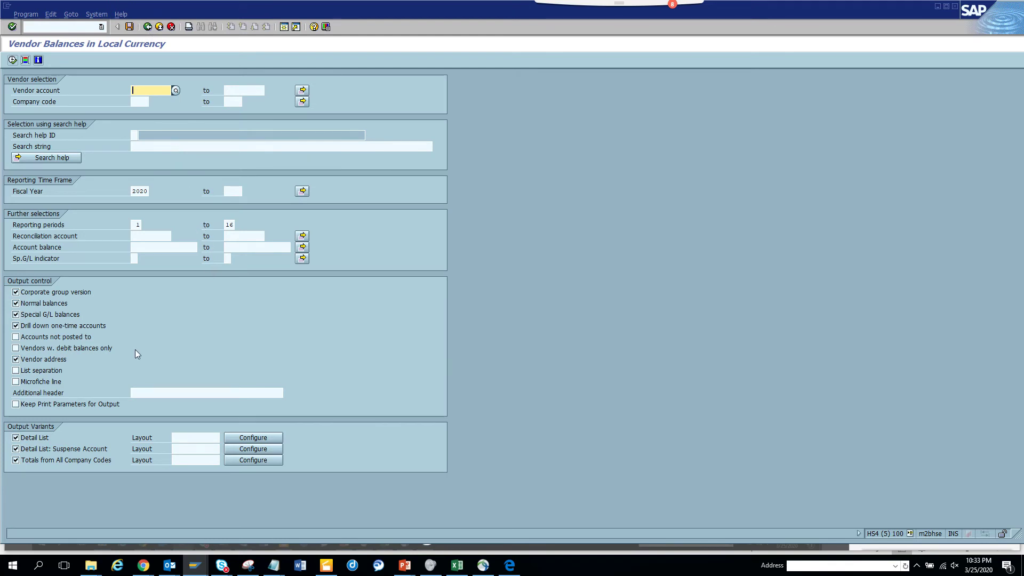
{"action": "left_click", "coordinate": [97, 14]}
{"action": "left_click", "coordinate": [126, 158]}
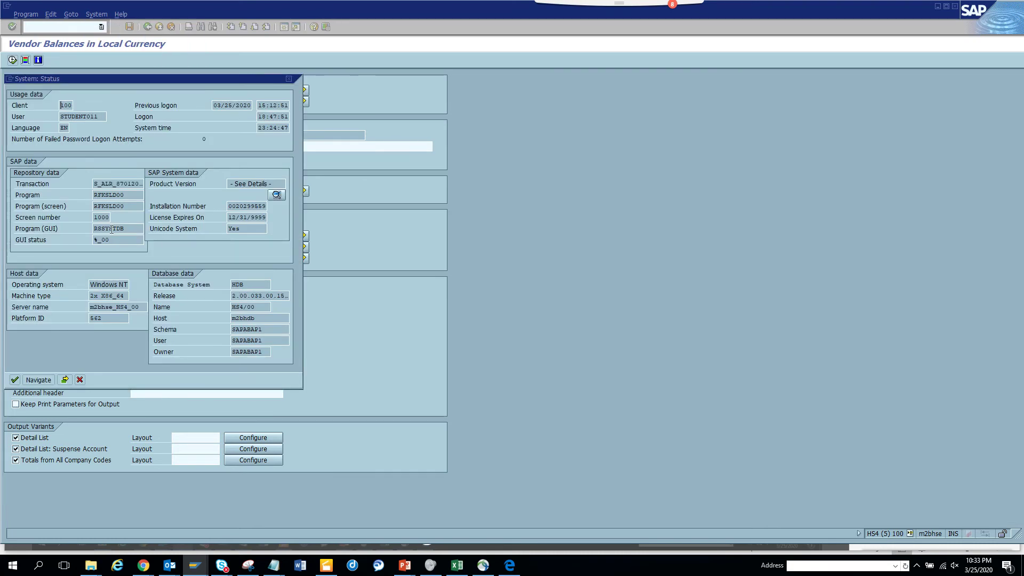
{"action": "left_click", "coordinate": [94, 184]}
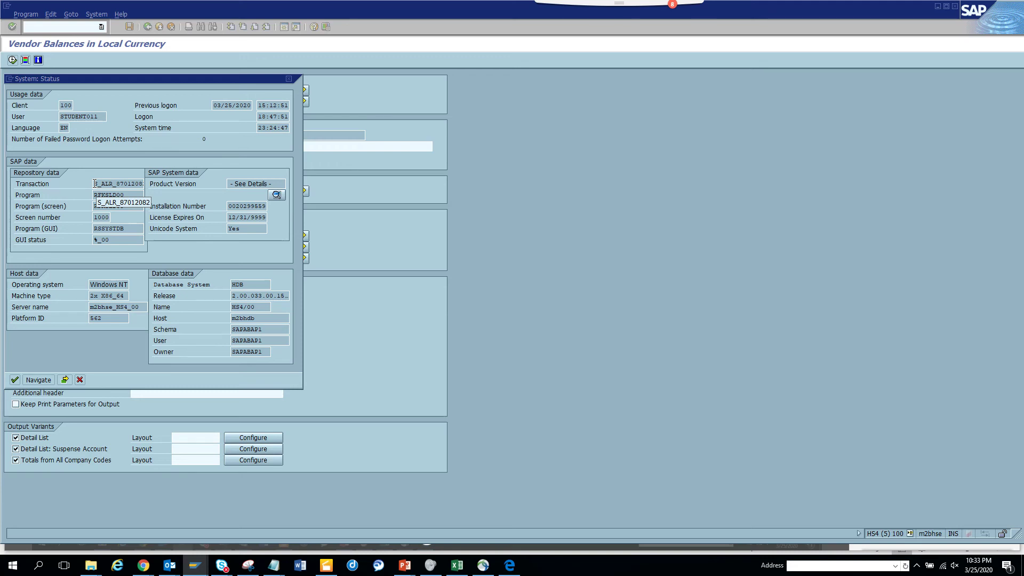
{"action": "left_click", "coordinate": [95, 184]}
{"action": "left_click", "coordinate": [79, 379]}
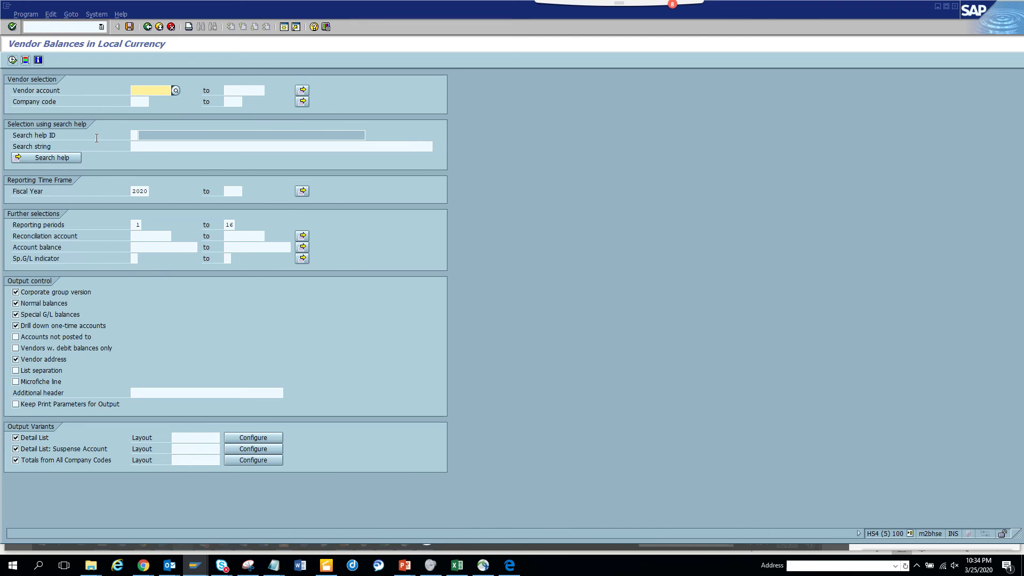